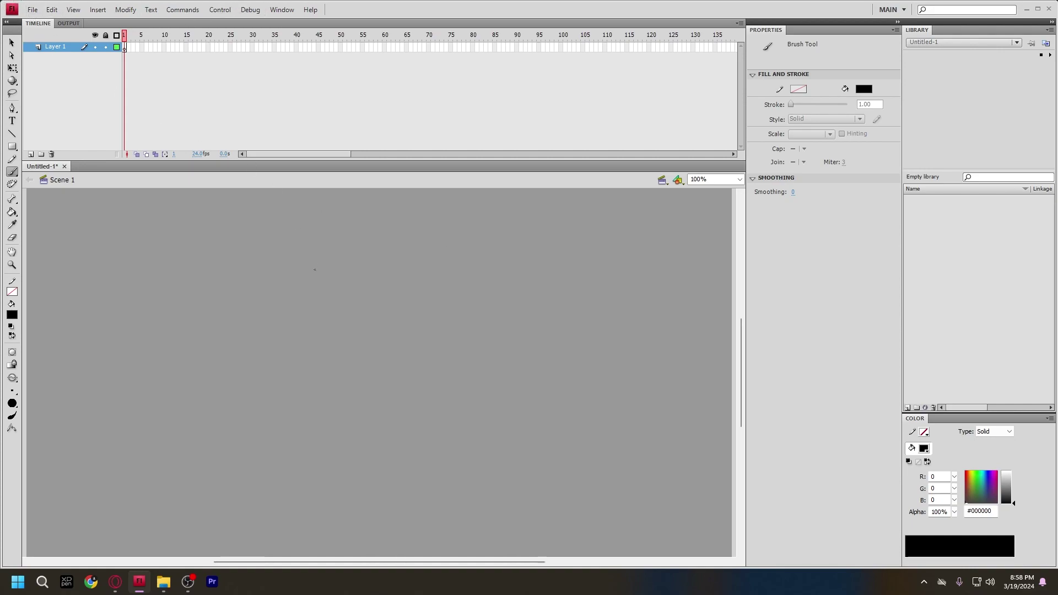
Open the Commands menu to look through the available commands.
{"action": "left_click", "coordinate": [197, 11]}
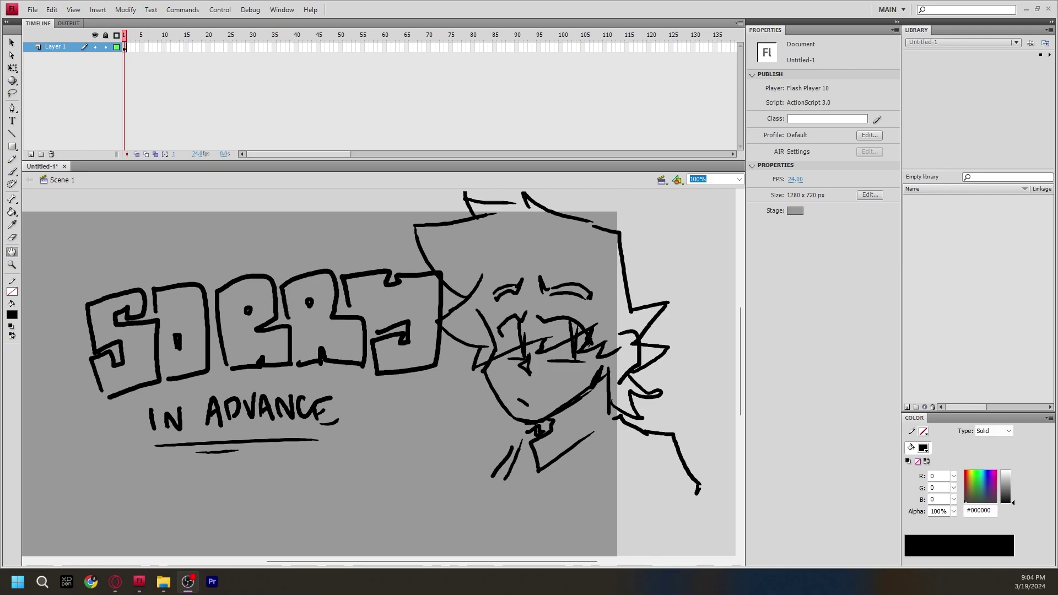
{"action": "key", "text": "alt+Tab"}
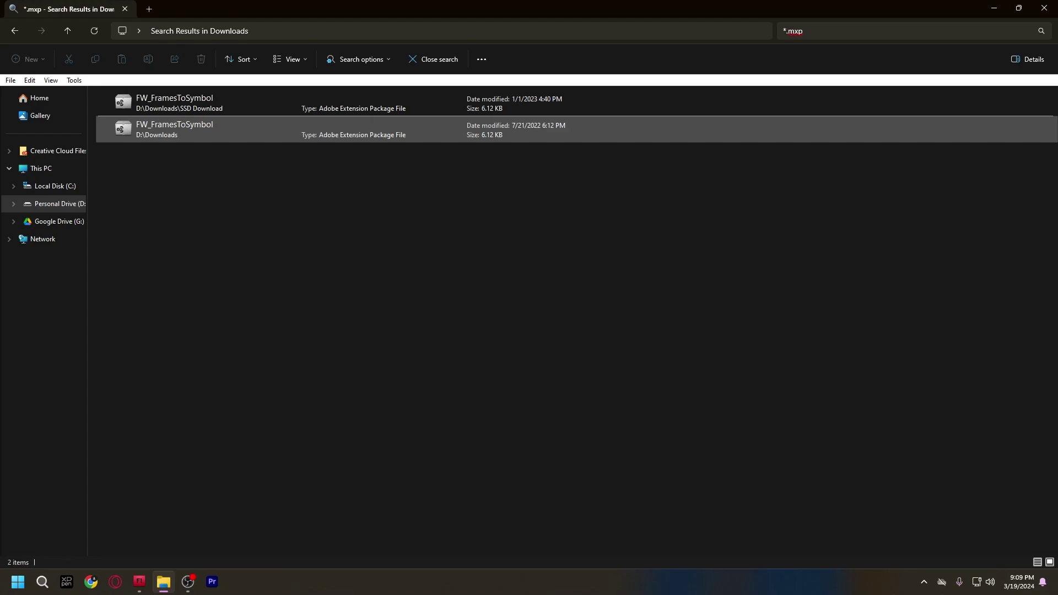
Install the FramesToSymbol package by accepting its disclaimer, then close the NEW! animation preview.
{"action": "double_click", "coordinate": [176, 129]}
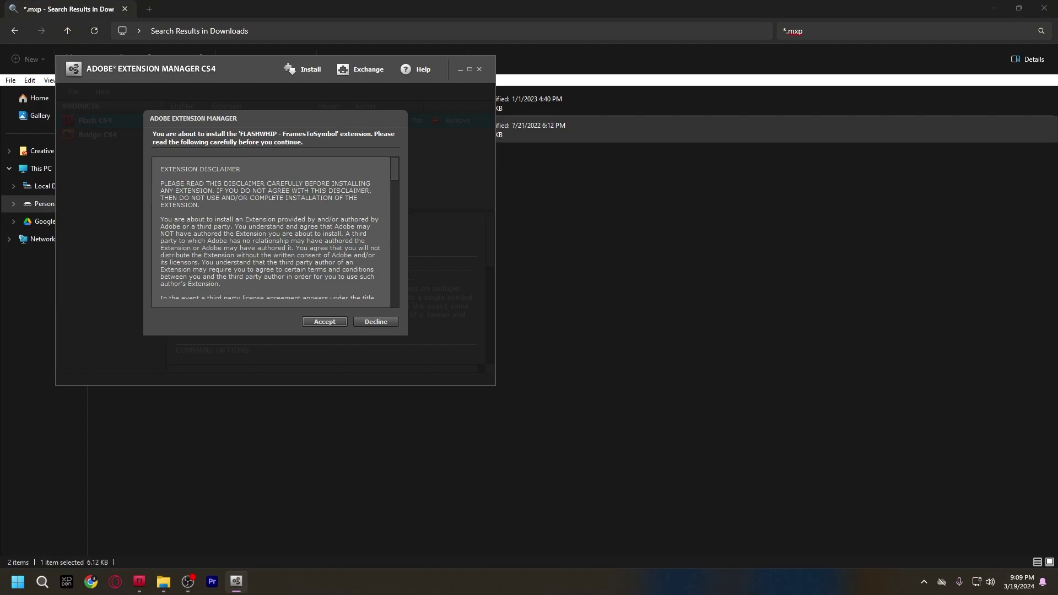
{"action": "scroll", "coordinate": [270, 232], "scroll_direction": "down", "scroll_amount": 15}
{"action": "scroll", "coordinate": [270, 231], "scroll_direction": "down", "scroll_amount": 10}
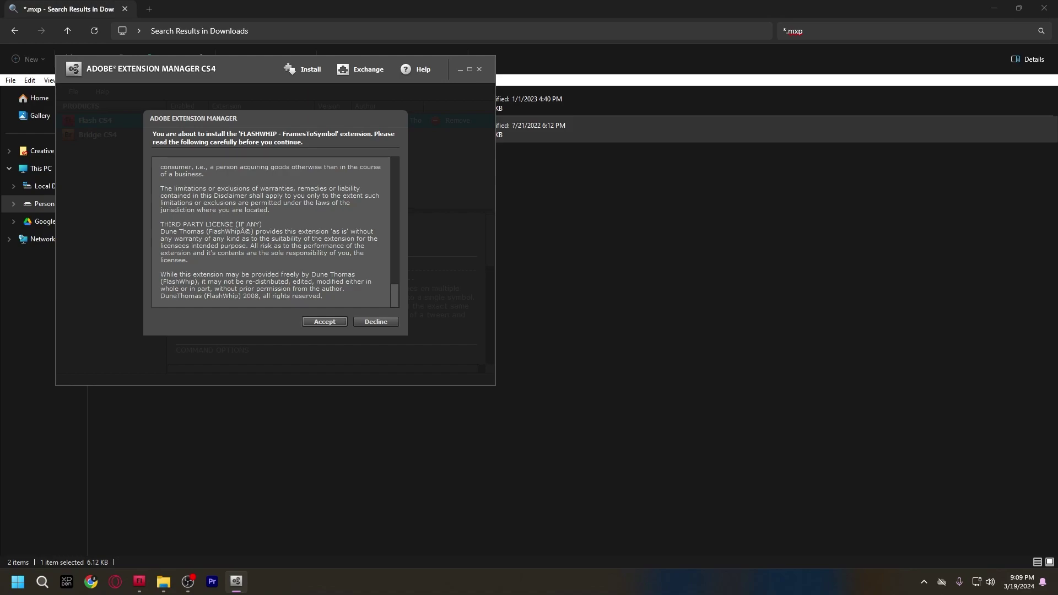
{"action": "key", "text": "Return"}
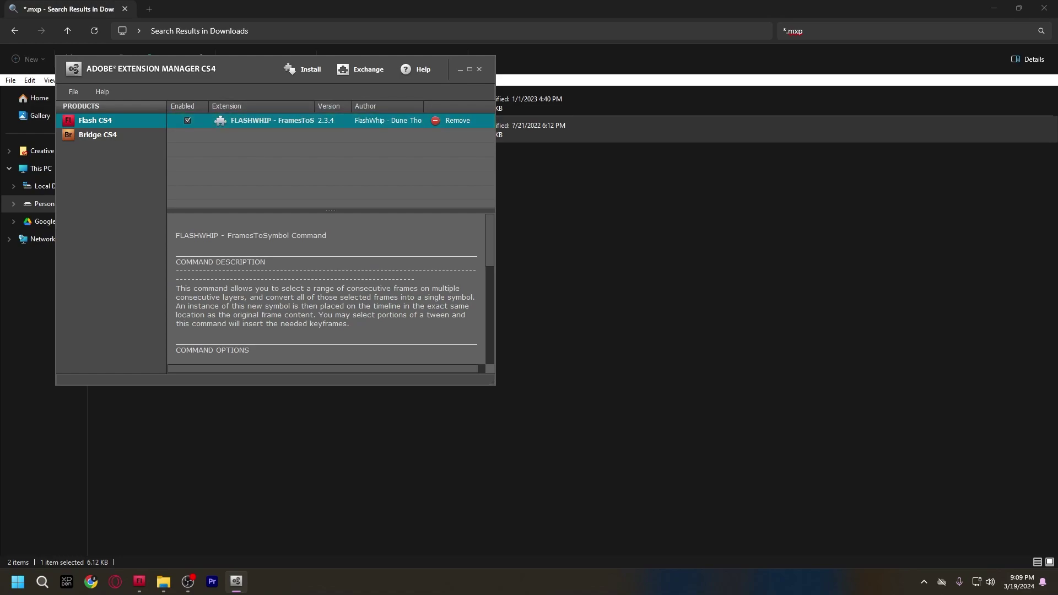
{"action": "left_click_drag", "start_coordinate": [331, 210], "coordinate": [330, 271]}
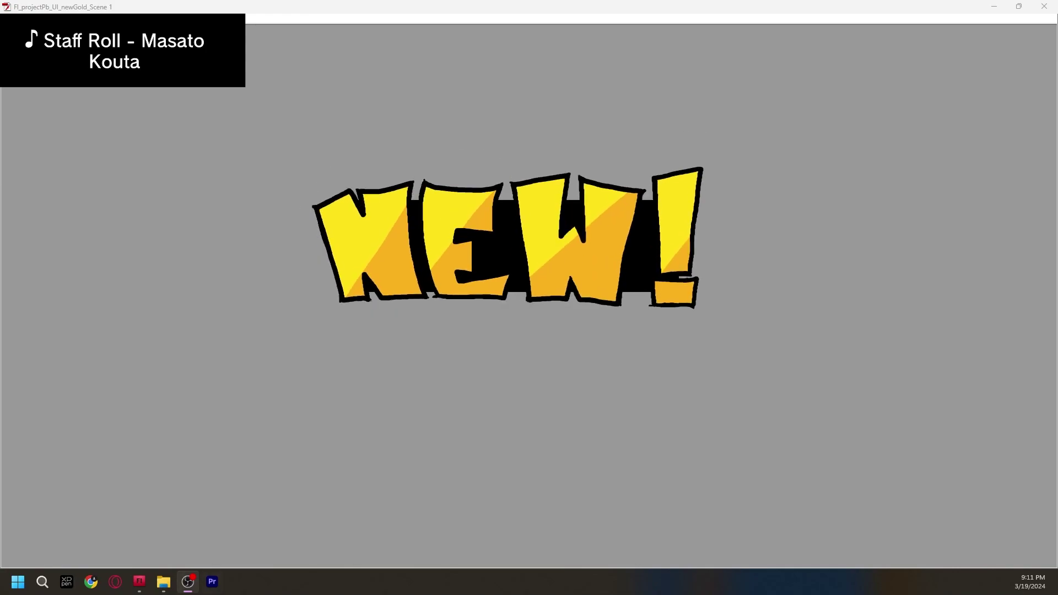
{"action": "key", "text": "ctrl+w"}
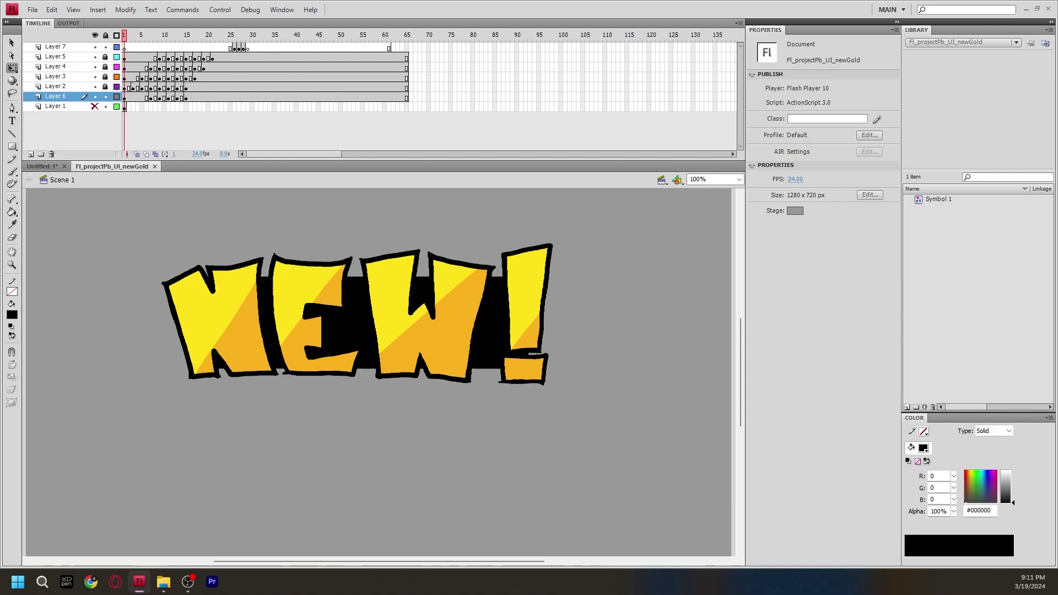
Unlock Layers 2–5, scrub the NEW! animation and preview Symbol 1 in the library.
{"action": "left_click_drag", "start_coordinate": [106, 56], "coordinate": [105, 87]}
{"action": "left_click", "coordinate": [428, 314]}
{"action": "left_click", "coordinate": [138, 35]}
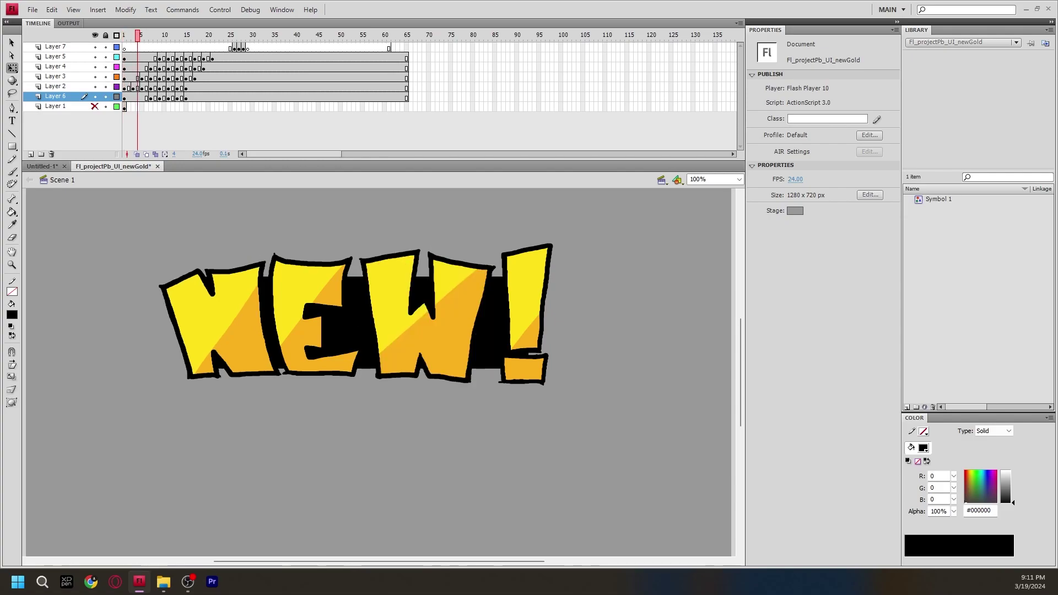
{"action": "mouse_move", "coordinate": [138, 35]}
{"action": "left_mouse_down"}
{"action": "mouse_move", "coordinate": [172, 35]}
{"action": "mouse_move", "coordinate": [124, 35]}
{"action": "left_mouse_up"}
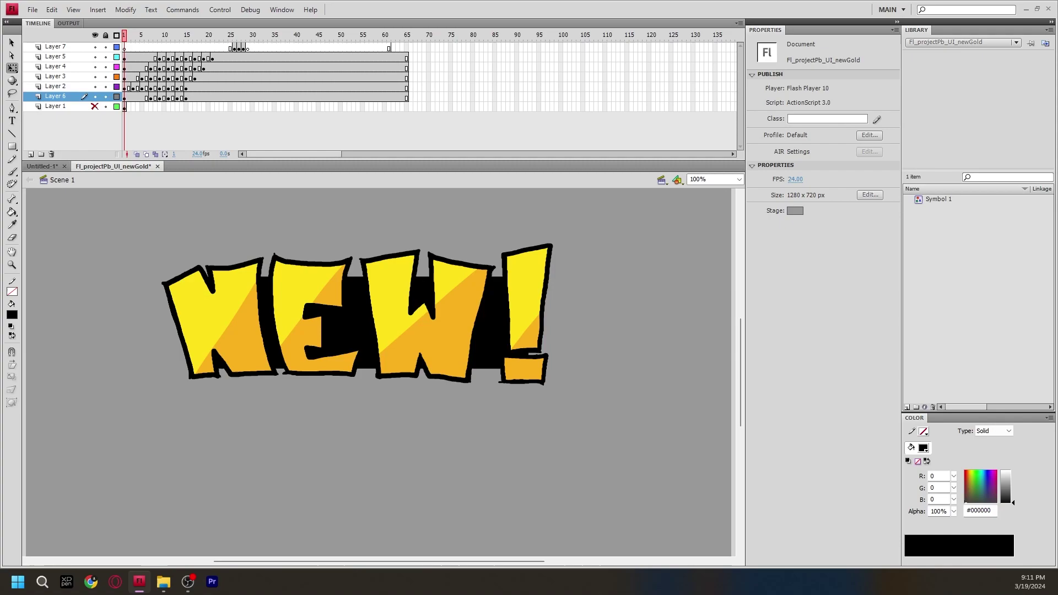
{"action": "left_click", "coordinate": [939, 199]}
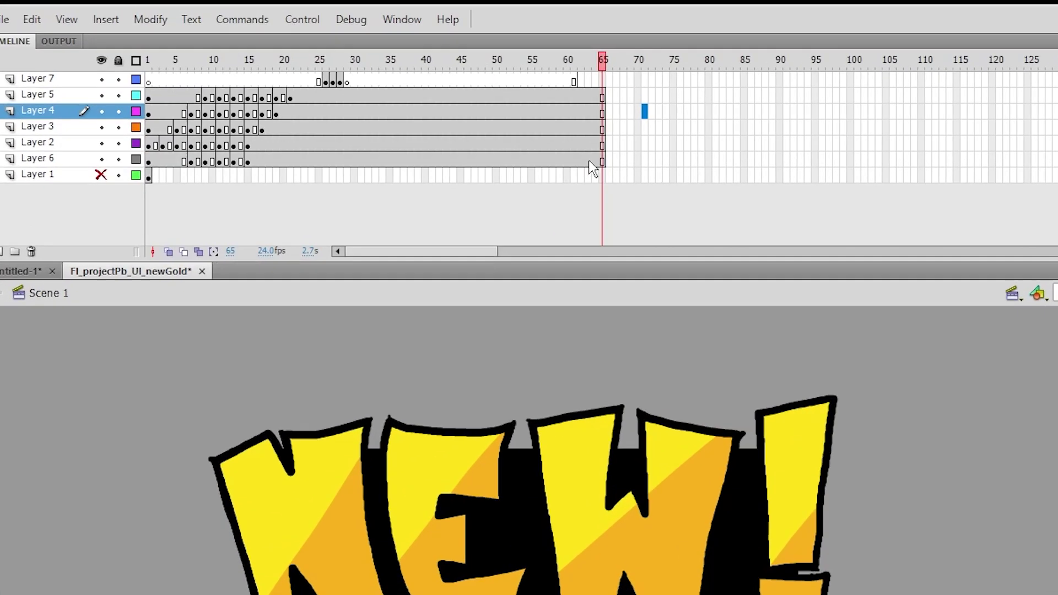
Select frames 1–65 across the animation layers and extend Layer 7 to frame 65.
{"action": "left_click", "coordinate": [407, 97]}
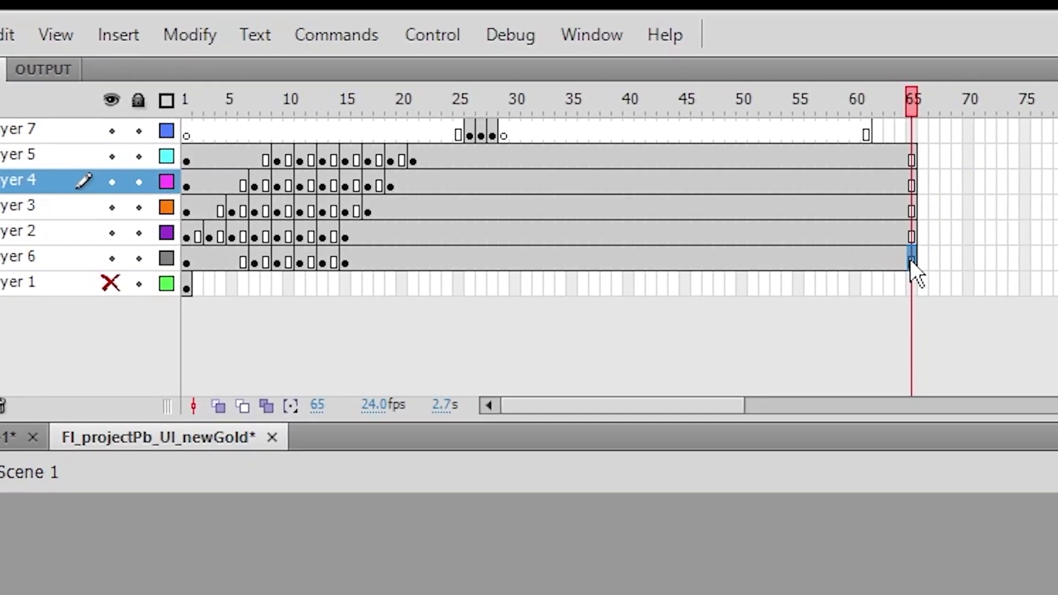
{"action": "left_click_drag", "start_coordinate": [910, 259], "coordinate": [165, 98]}
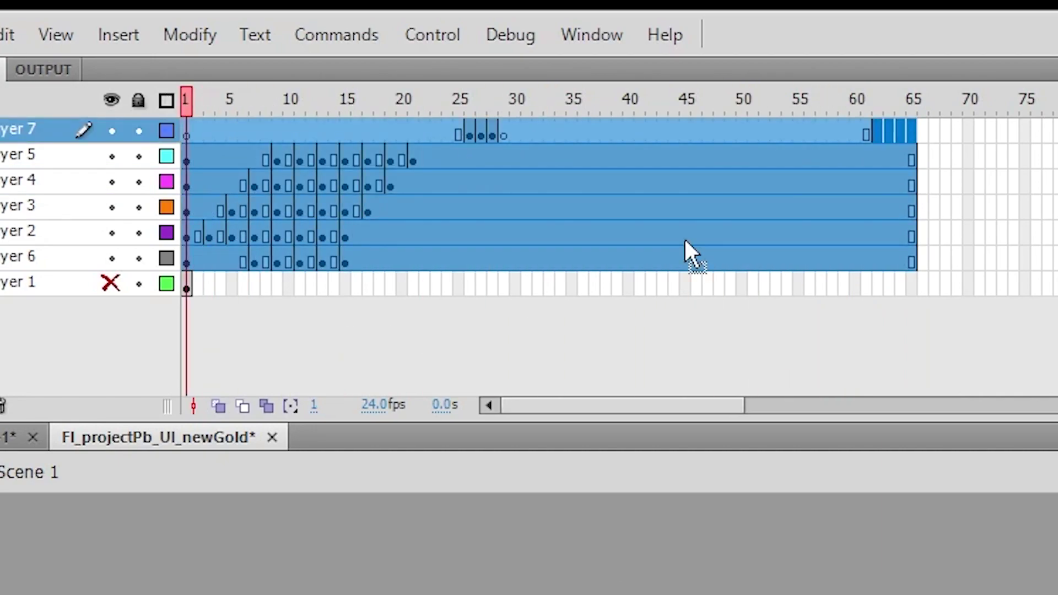
{"action": "left_click", "coordinate": [909, 134]}
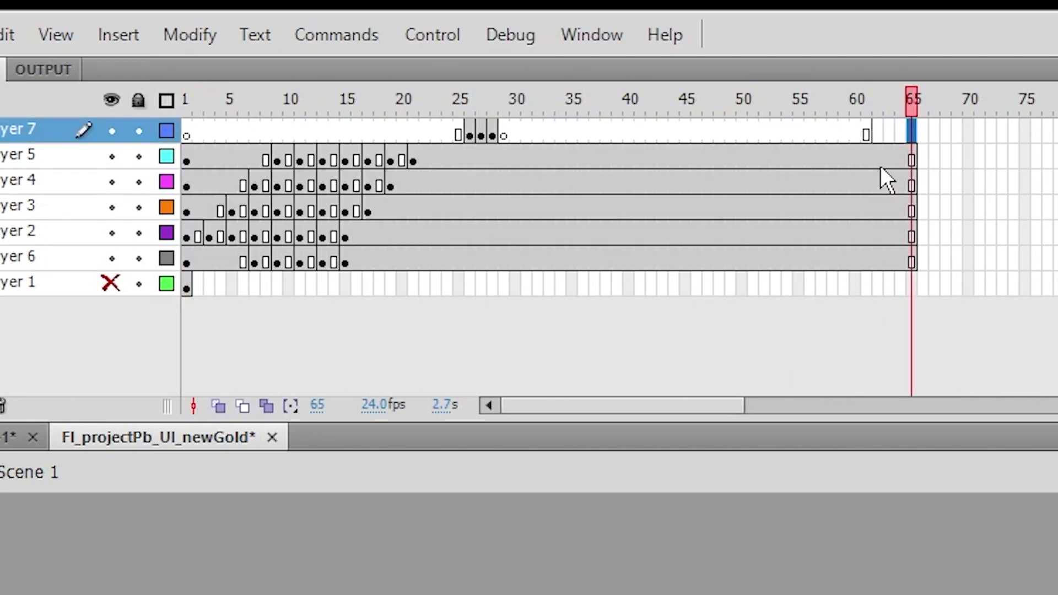
{"action": "key", "text": "F5"}
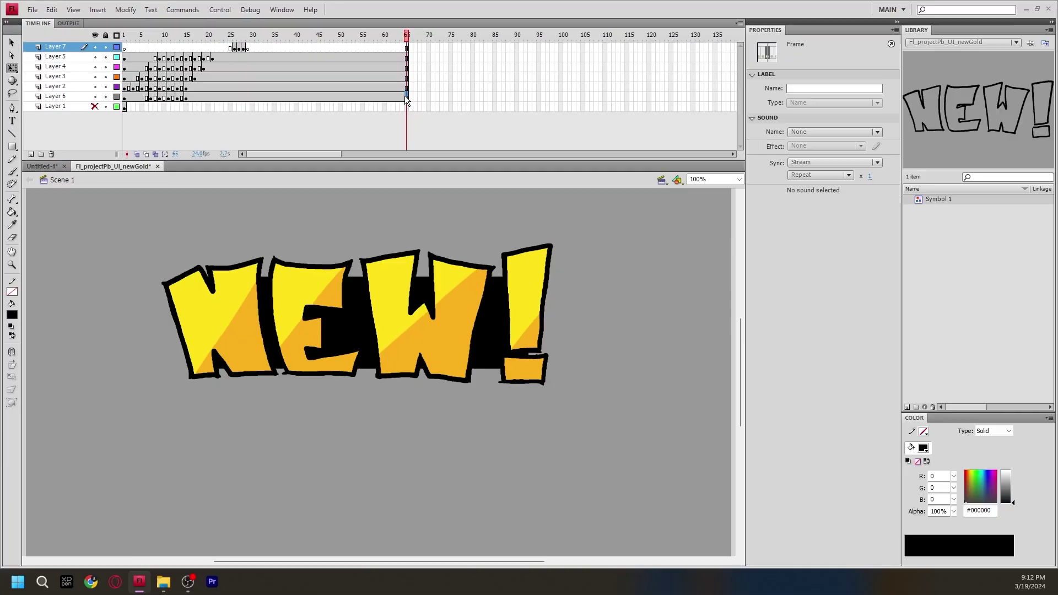
Select frames 1–65 on every NEW! layer and run Commands > FLASHWHIP - FramesToSymbol.
{"action": "left_click_drag", "start_coordinate": [913, 262], "coordinate": [167, 130]}
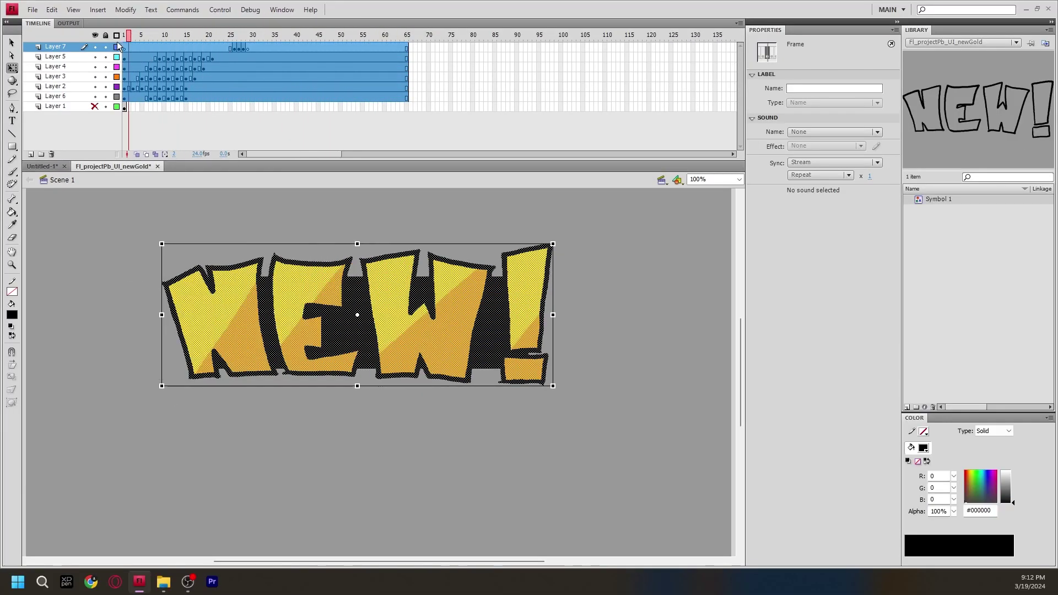
{"action": "left_click_drag", "start_coordinate": [119, 48], "coordinate": [123, 48]}
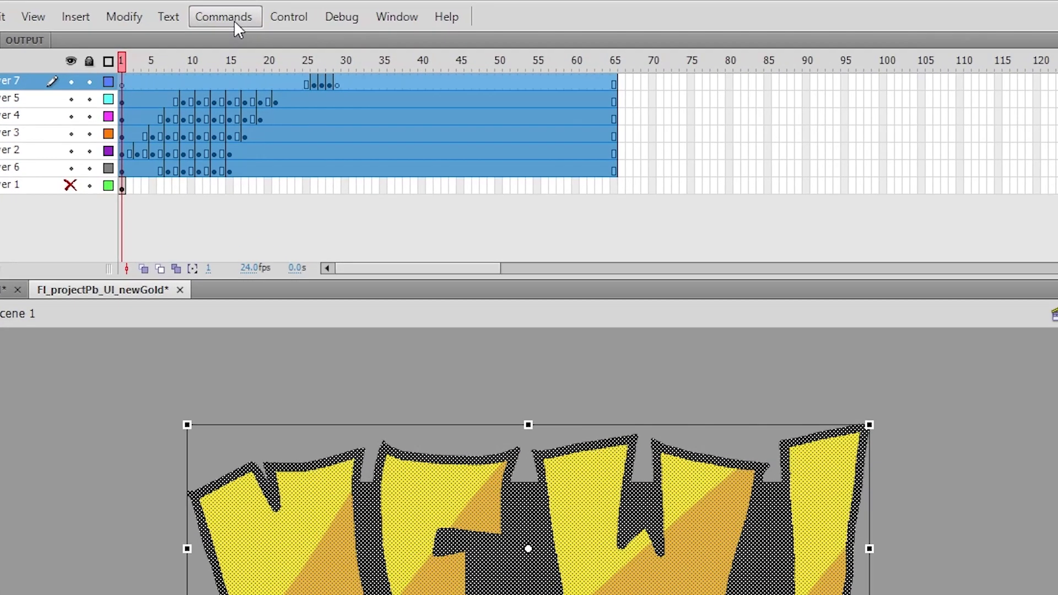
{"action": "left_click", "coordinate": [186, 11]}
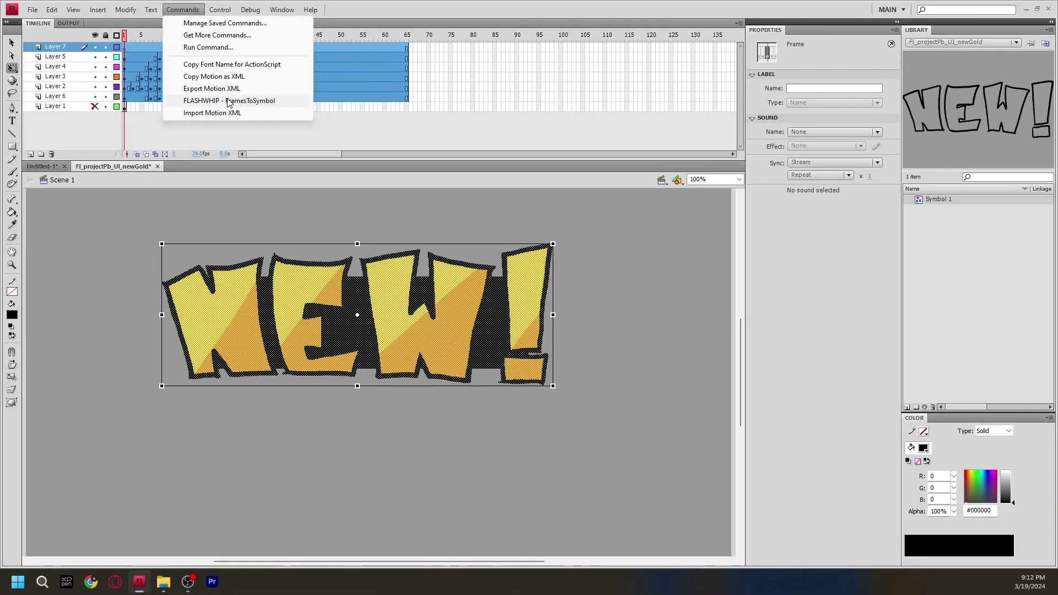
{"action": "left_click", "coordinate": [229, 101]}
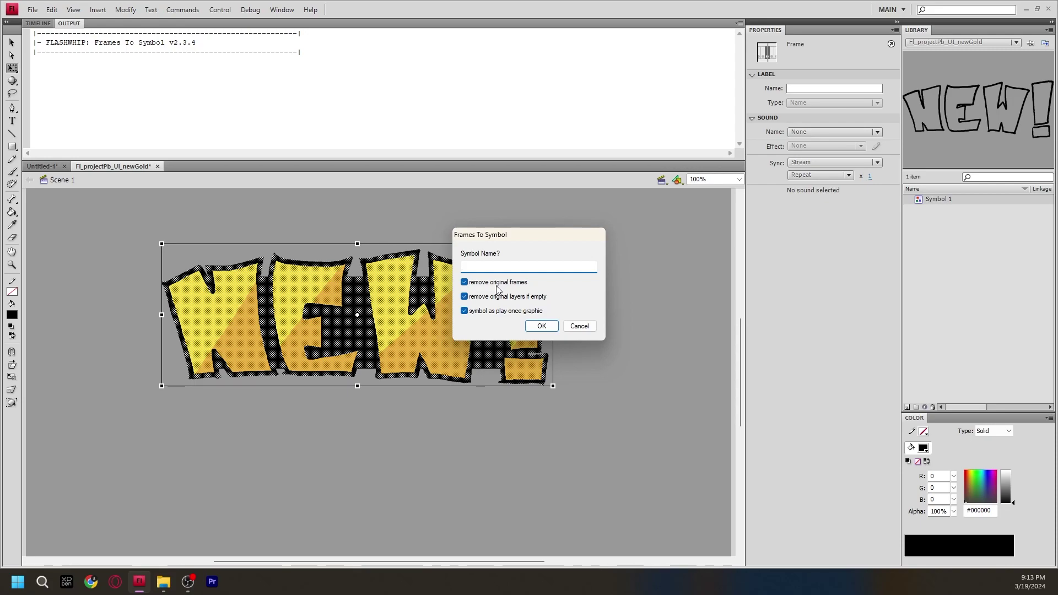
Name the new symbol 'new!' and edit it from the Library.
{"action": "type", "text": "new!"}
{"action": "key", "text": "Return"}
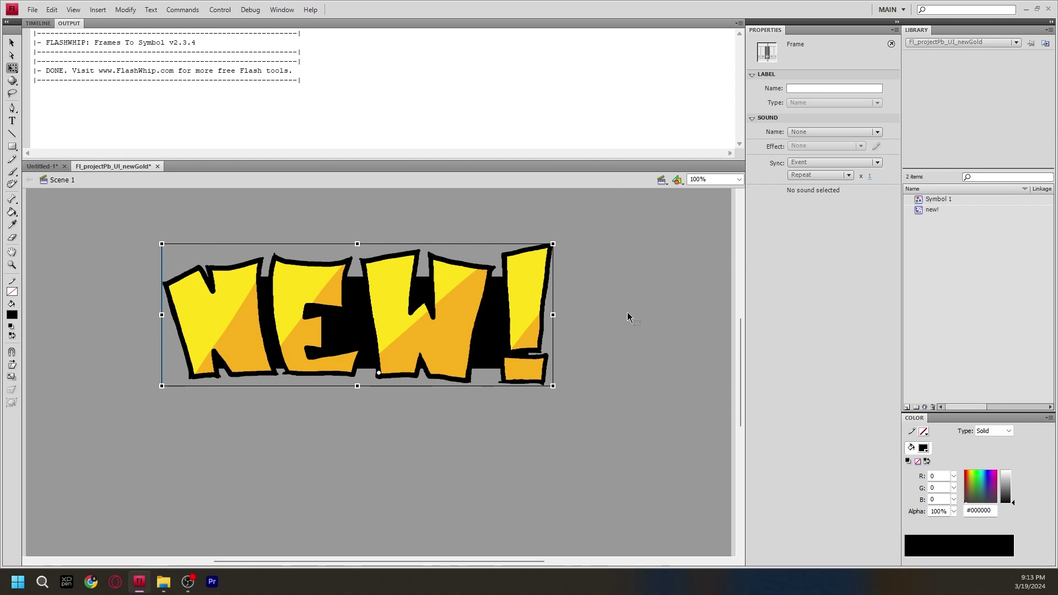
{"action": "right_click", "coordinate": [931, 210]}
{"action": "left_click", "coordinate": [959, 312]}
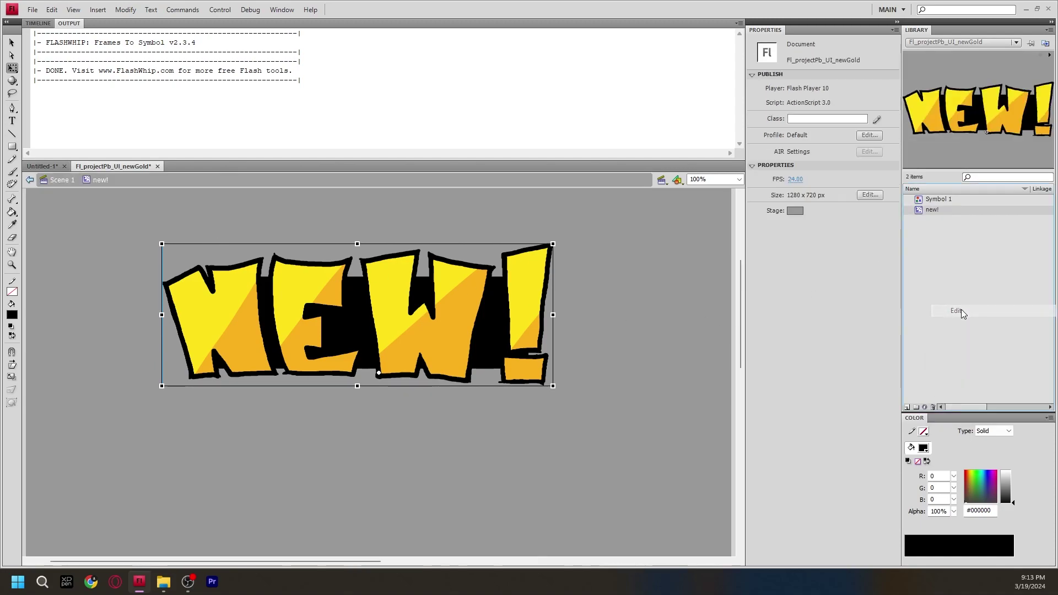
Play the new! symbol's timeline, then return to Scene 1.
{"action": "left_click", "coordinate": [38, 23]}
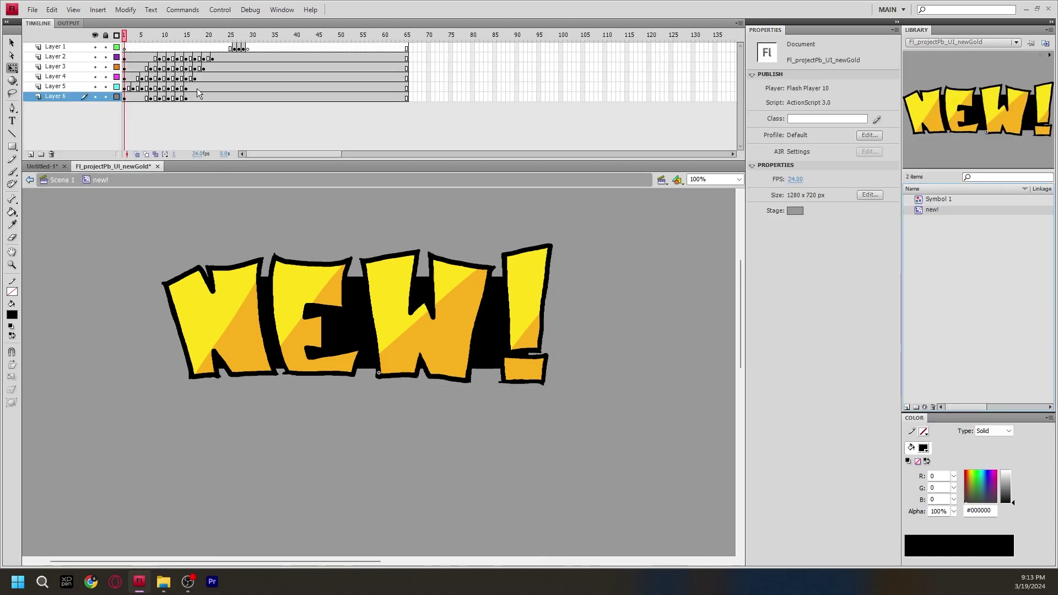
{"action": "key", "text": "Return"}
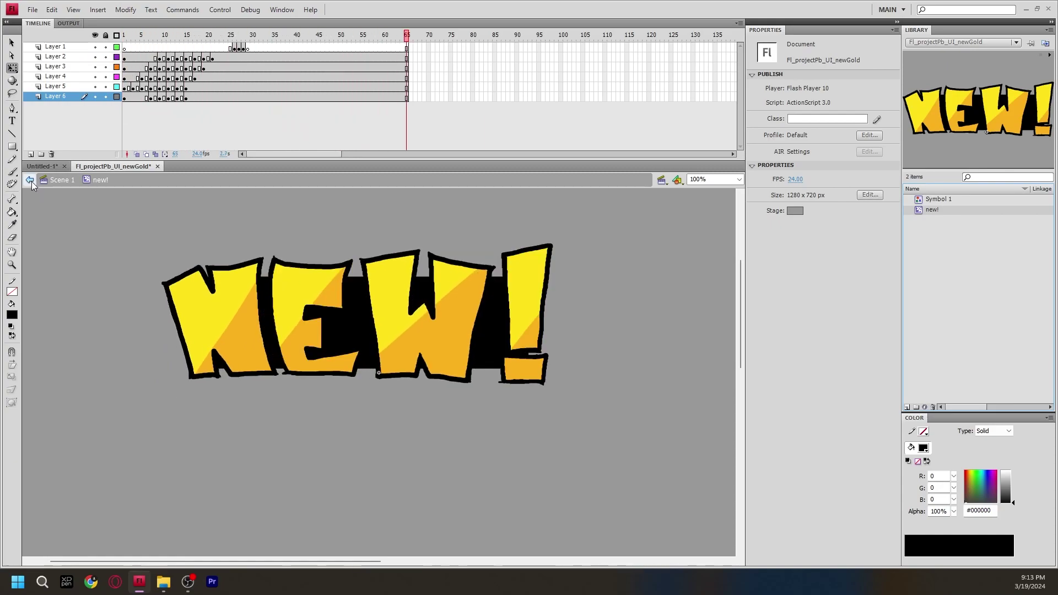
{"action": "left_click", "coordinate": [65, 181]}
Scrub the 65-frame new! Layer, select the new! instance and play it on the main timeline.
{"action": "left_click_drag", "start_coordinate": [134, 36], "coordinate": [434, 88]}
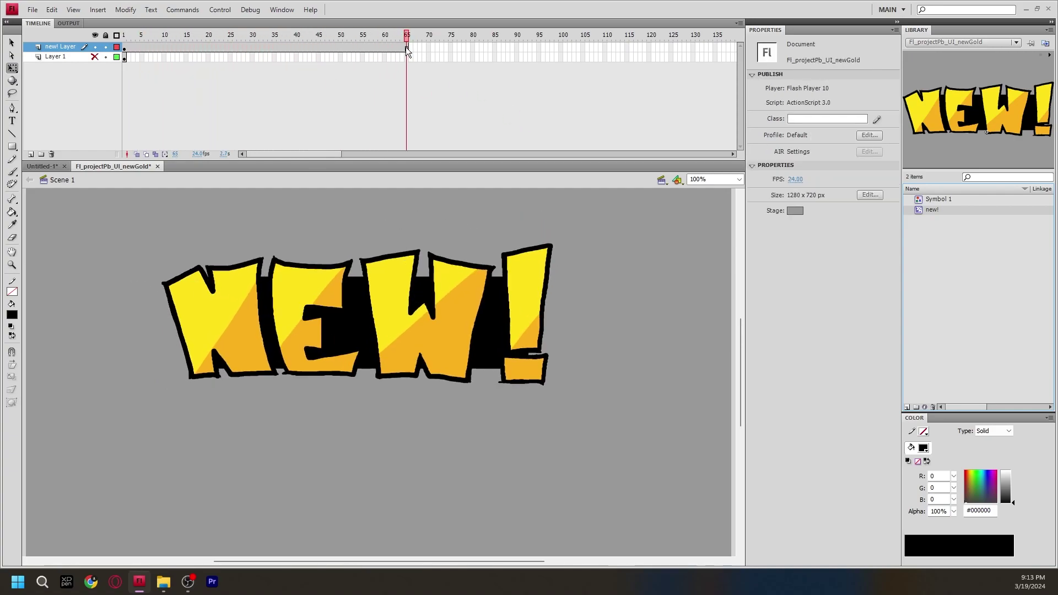
{"action": "left_click_drag", "start_coordinate": [406, 49], "coordinate": [113, 48]}
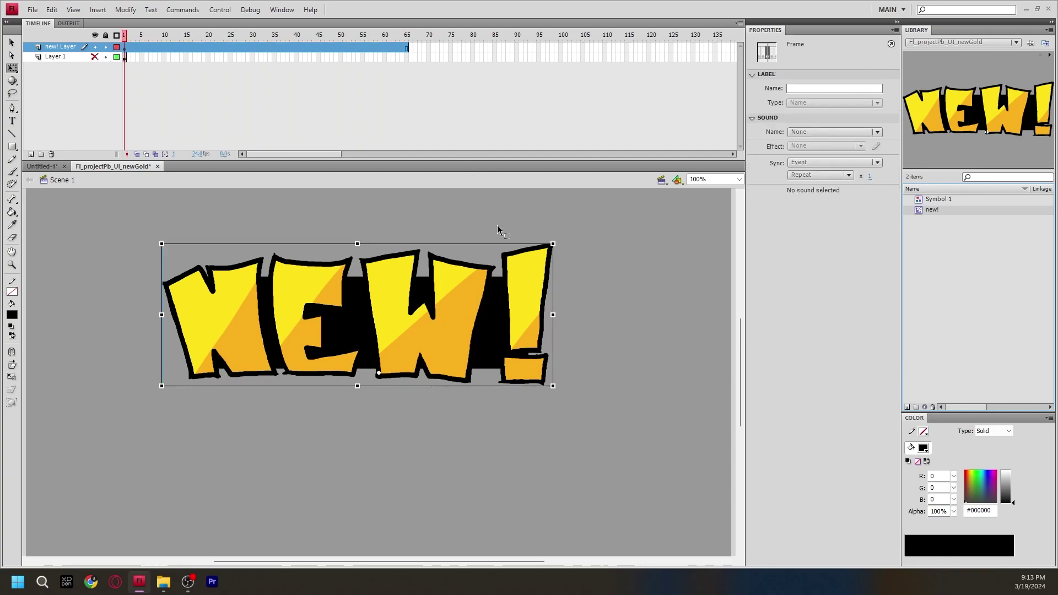
{"action": "left_click", "coordinate": [586, 318]}
{"action": "left_click", "coordinate": [524, 312]}
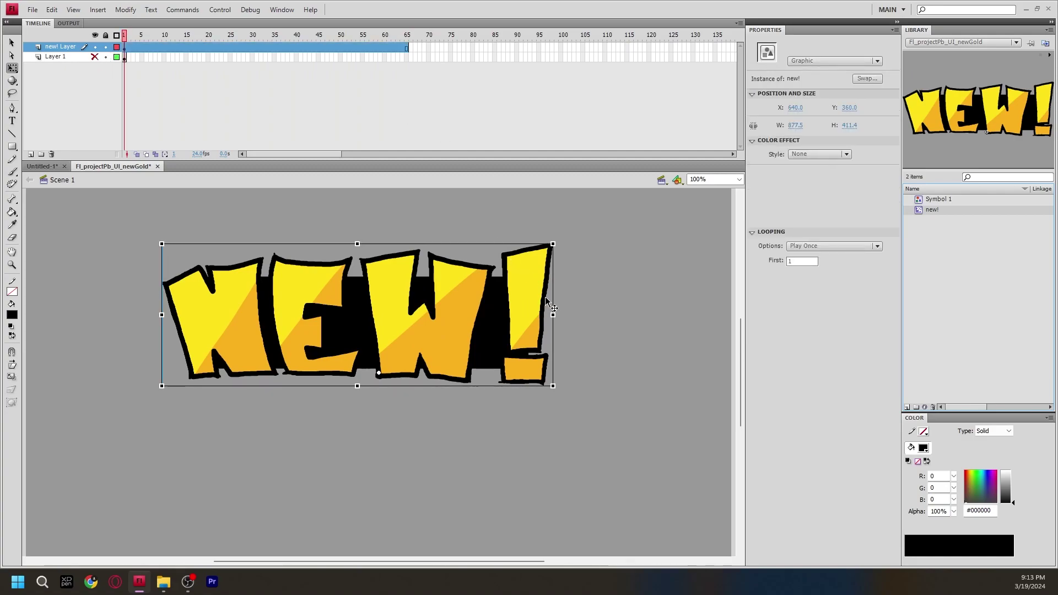
{"action": "key", "text": "Return"}
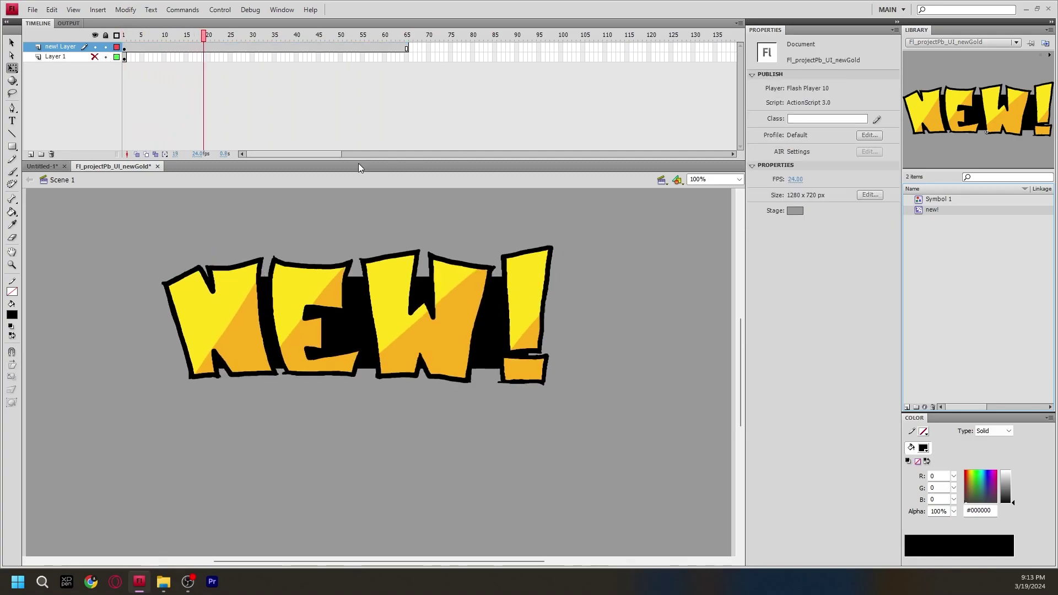
{"action": "left_click", "coordinate": [497, 261]}
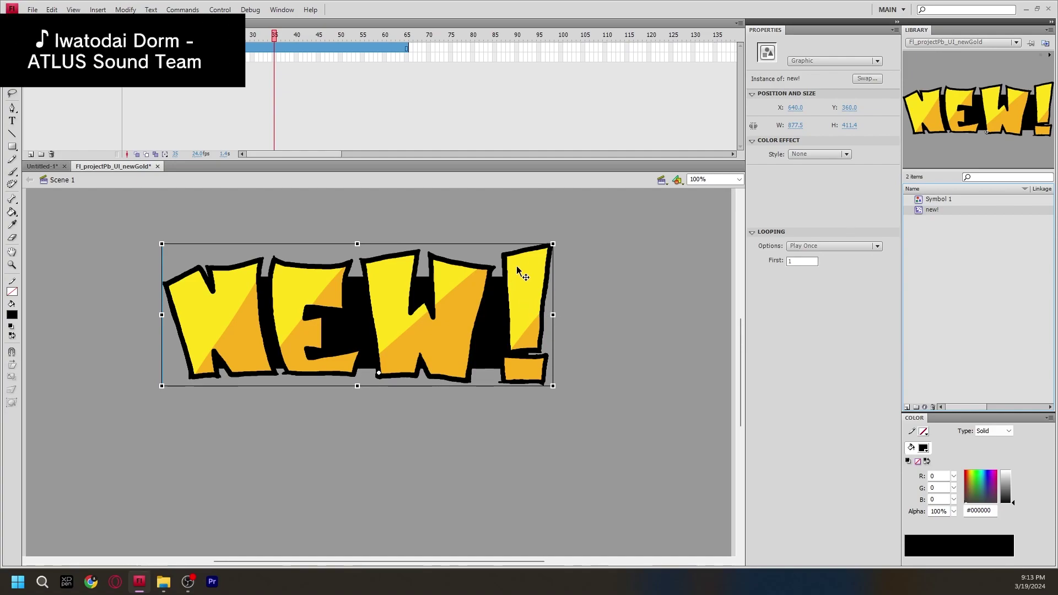
{"action": "left_click", "coordinate": [71, 226]}
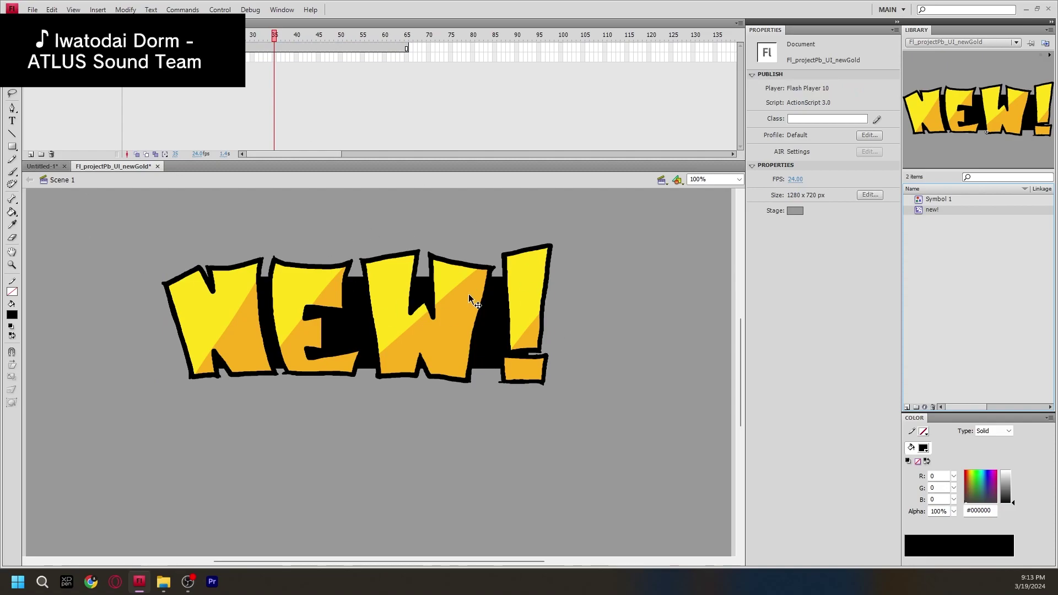